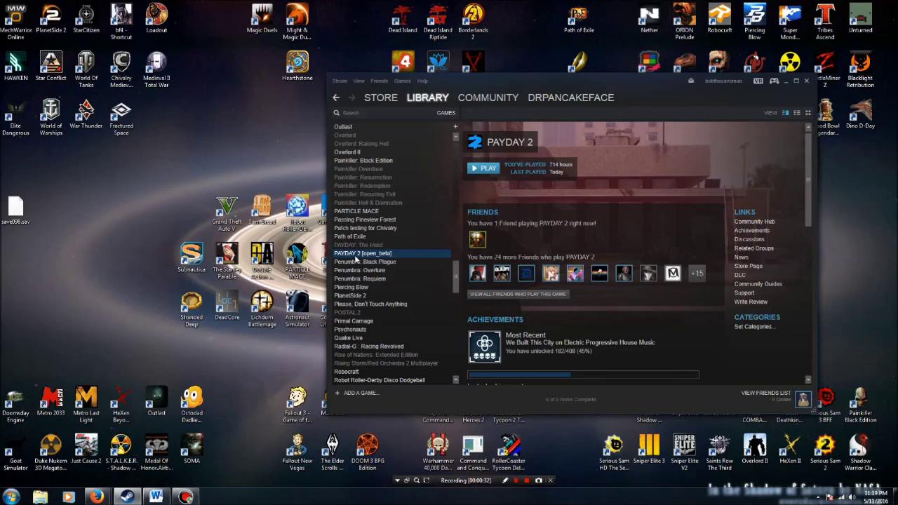
# - Opt PAYDAY 2 into the open_beta - Jump in and test! beta in its properties, and minimize the Steam window
pyautogui.rightClick(357, 257)
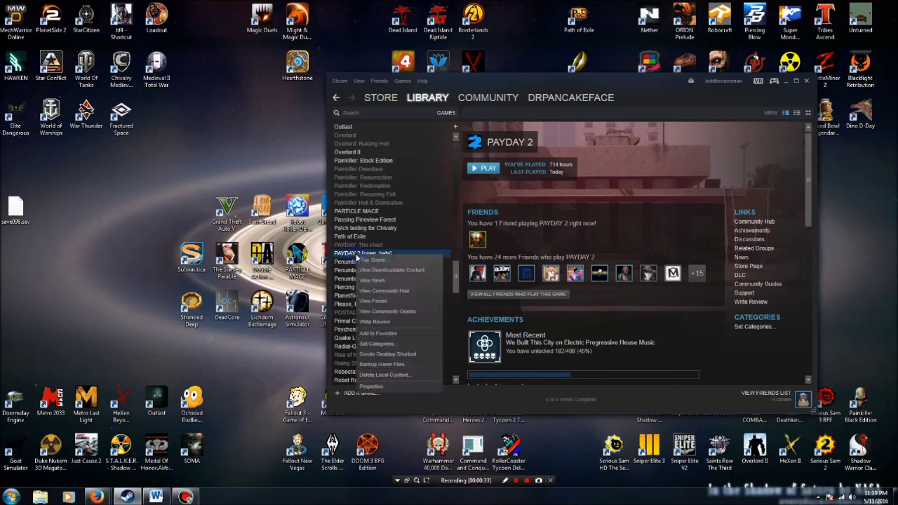
pyautogui.click(371, 387)
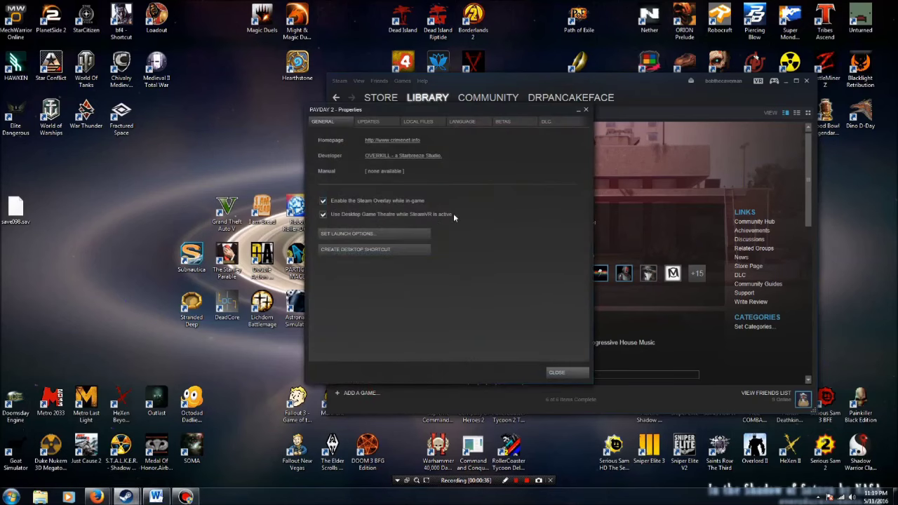
pyautogui.click(513, 129)
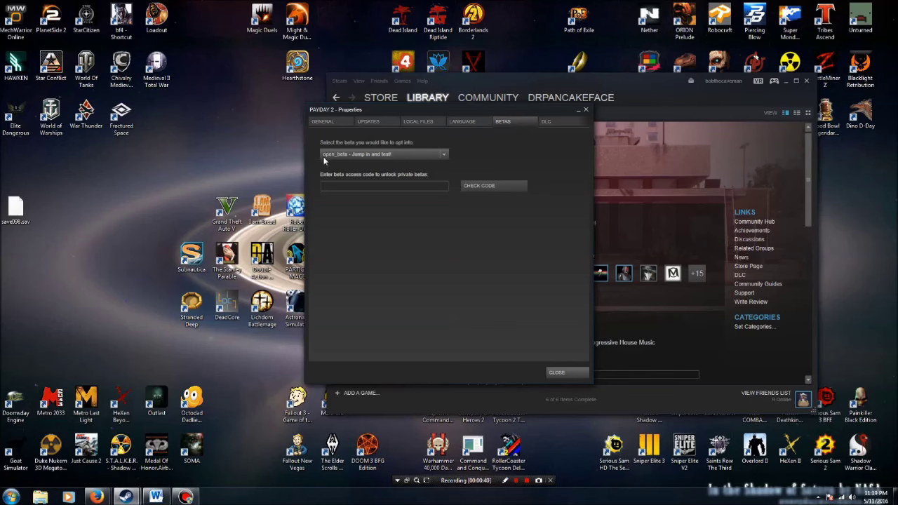
pyautogui.click(444, 154)
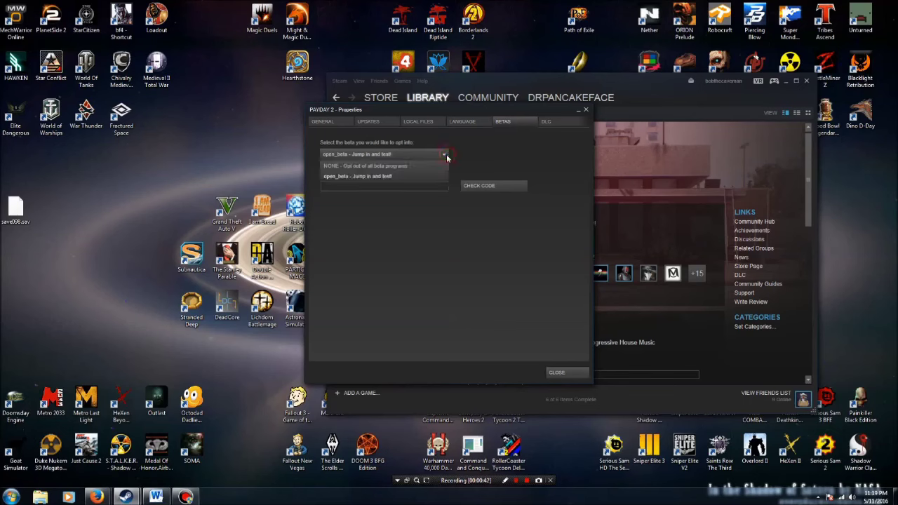
pyautogui.click(378, 177)
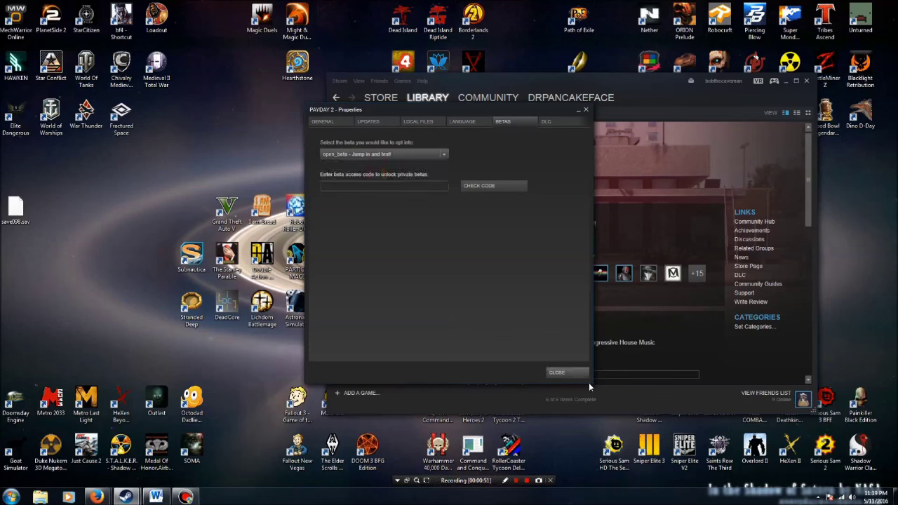
pyautogui.click(566, 372)
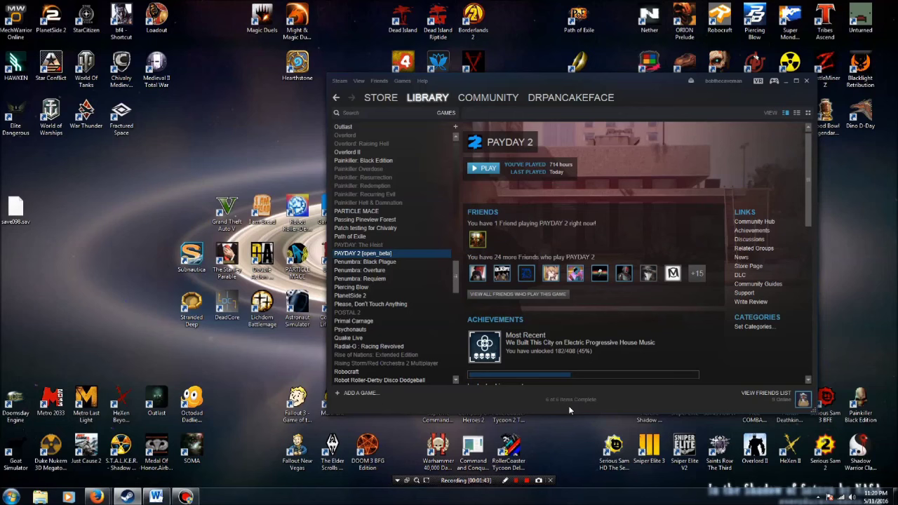
pyautogui.click(784, 82)
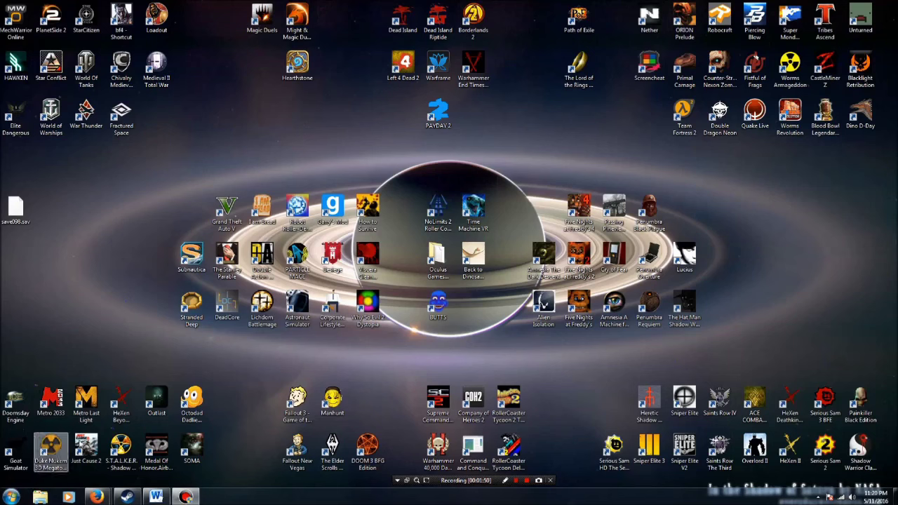
# - Move the save098.sav file on the desktop beside the PAYDAY 2 shortcut
pyautogui.click(17, 211)
pyautogui.moveTo(17, 211); pyautogui.dragTo(398, 120)
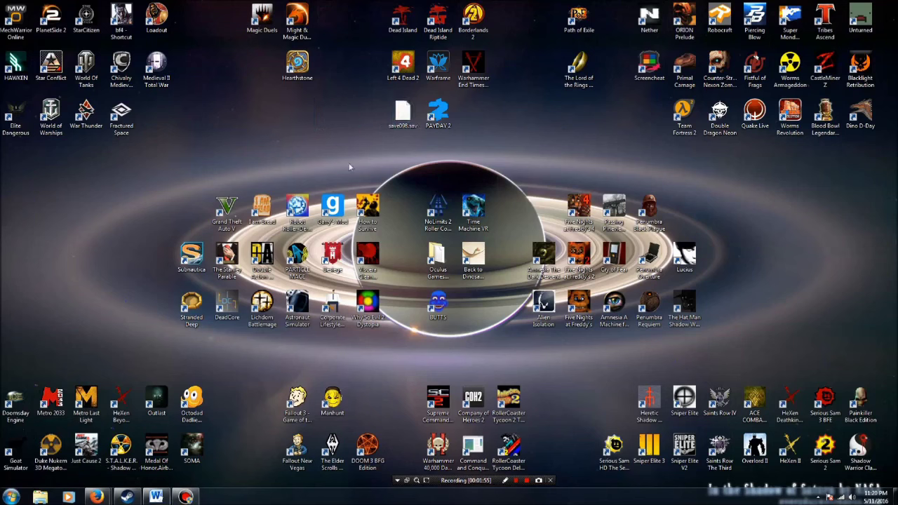
pyautogui.click(403, 112)
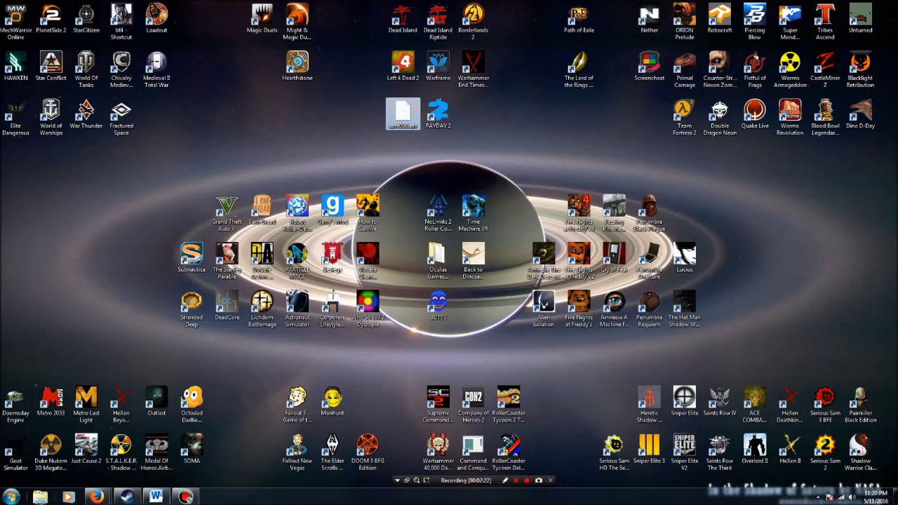
# - Open the userdata folder inside the Steam folder on the Steam (F:) drive in Windows Explorer
pyautogui.click(40, 497)
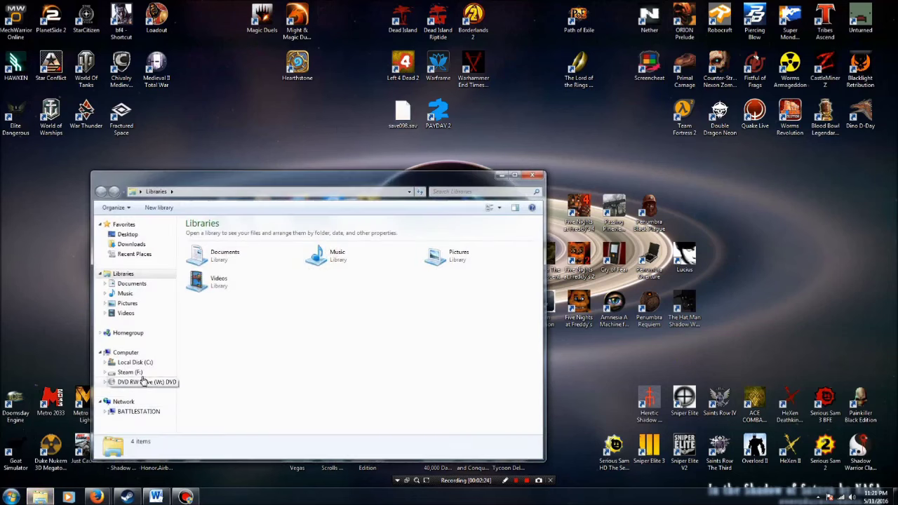
pyautogui.click(135, 362)
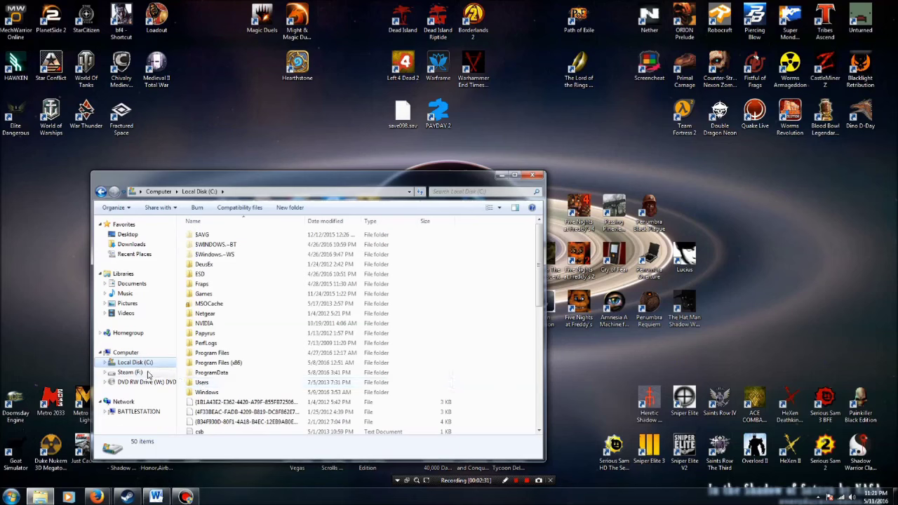
pyautogui.click(131, 373)
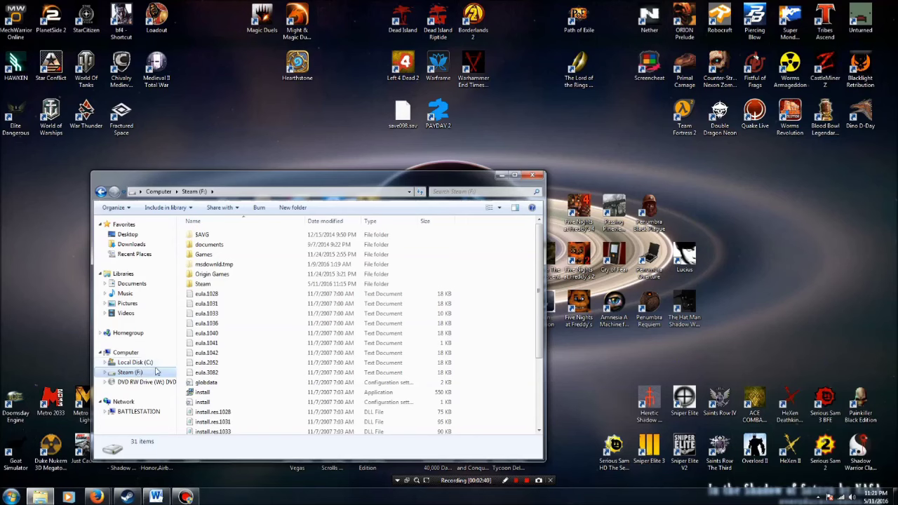
pyautogui.doubleClick(205, 284)
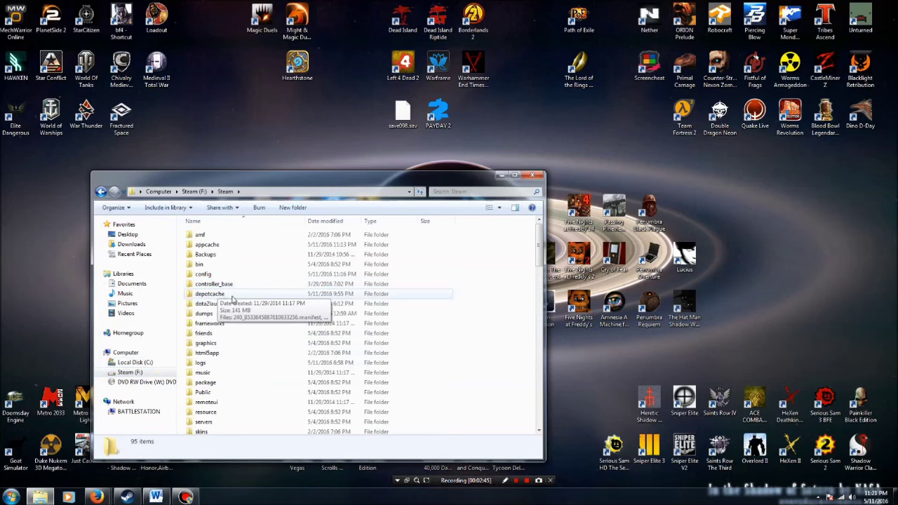
pyautogui.scroll(-6, 232, 299)
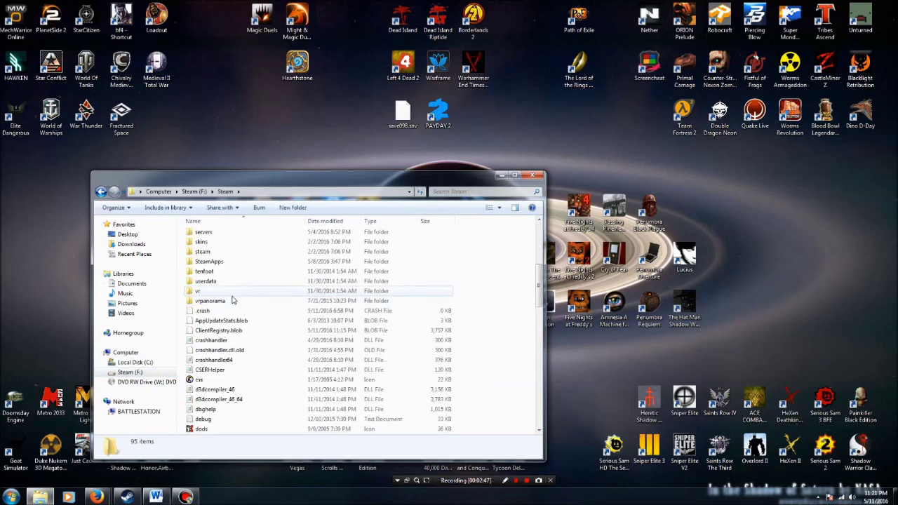
pyautogui.doubleClick(226, 281)
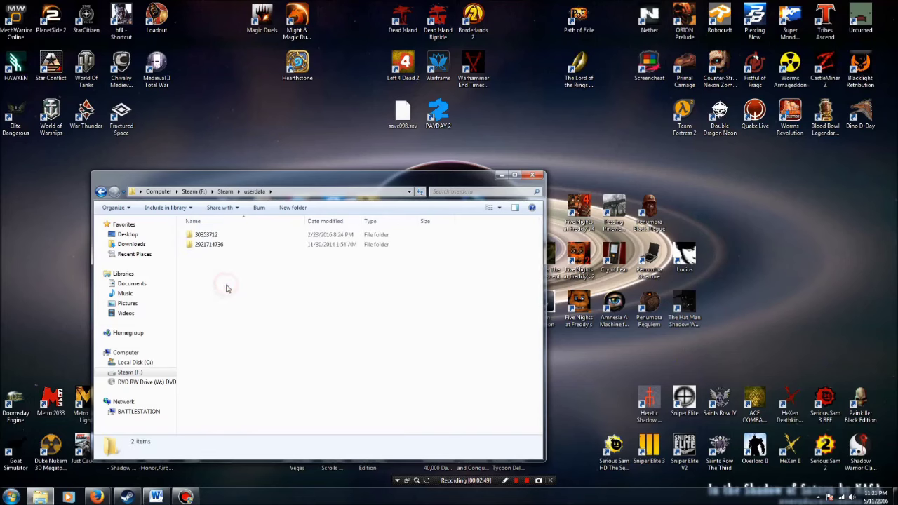
# - Open the first account ID folder and go into the remote folder of its 218620 subfolder
pyautogui.click(221, 235)
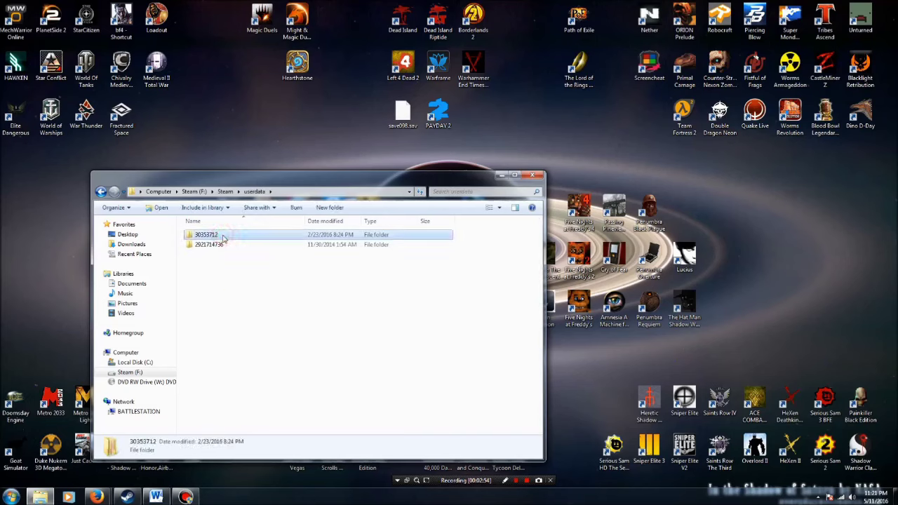
pyautogui.doubleClick(223, 237)
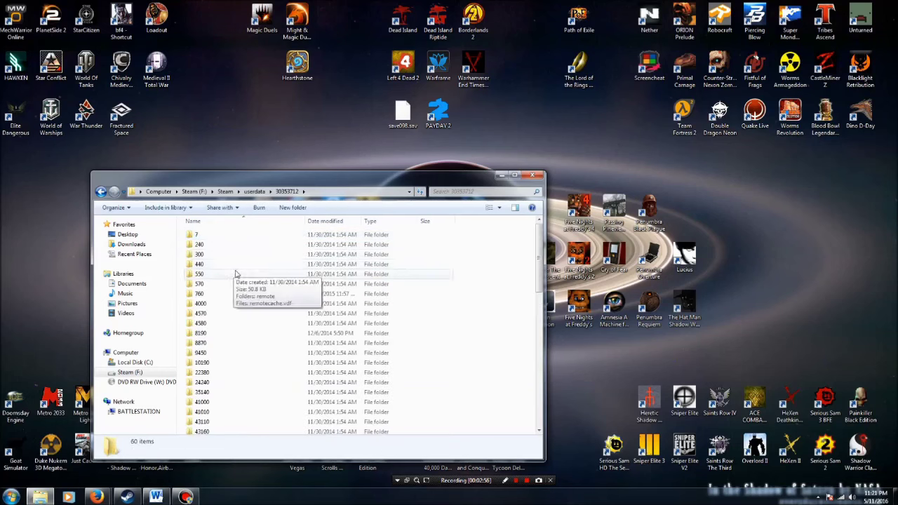
pyautogui.scroll(-3, 236, 276)
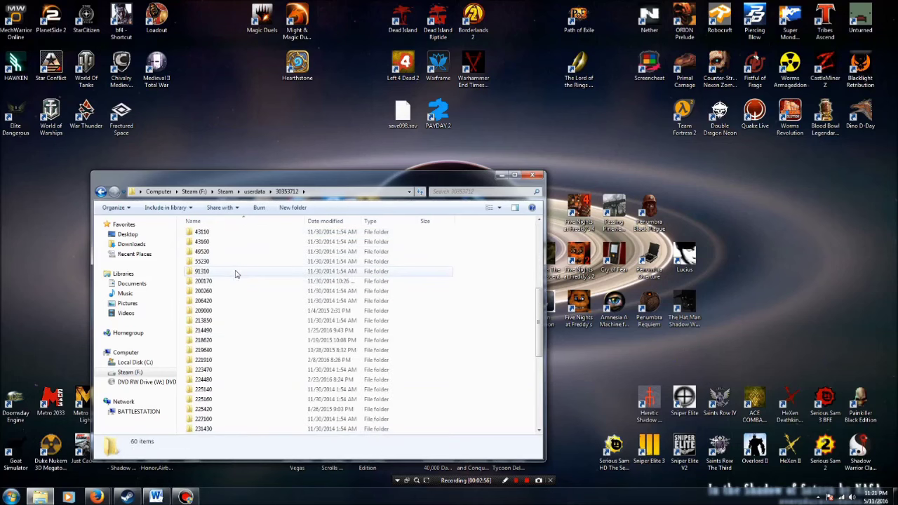
pyautogui.click(219, 342)
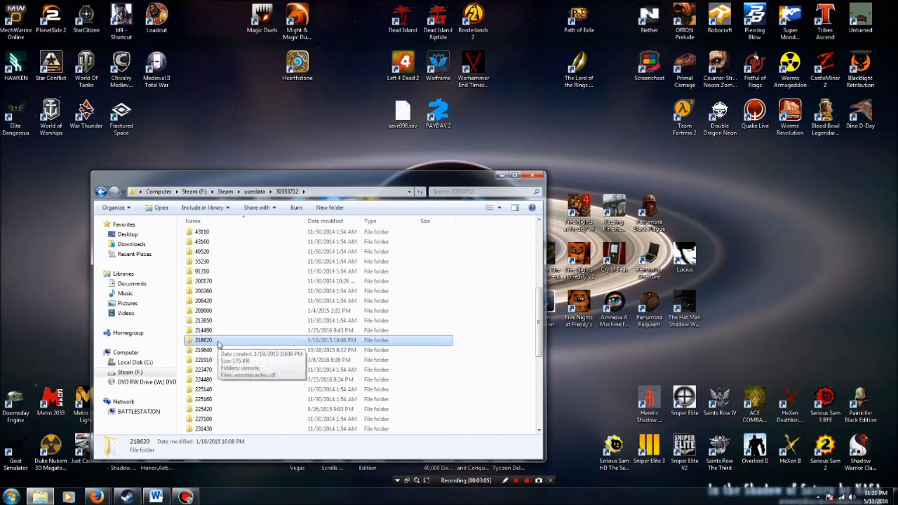
pyautogui.doubleClick(218, 342)
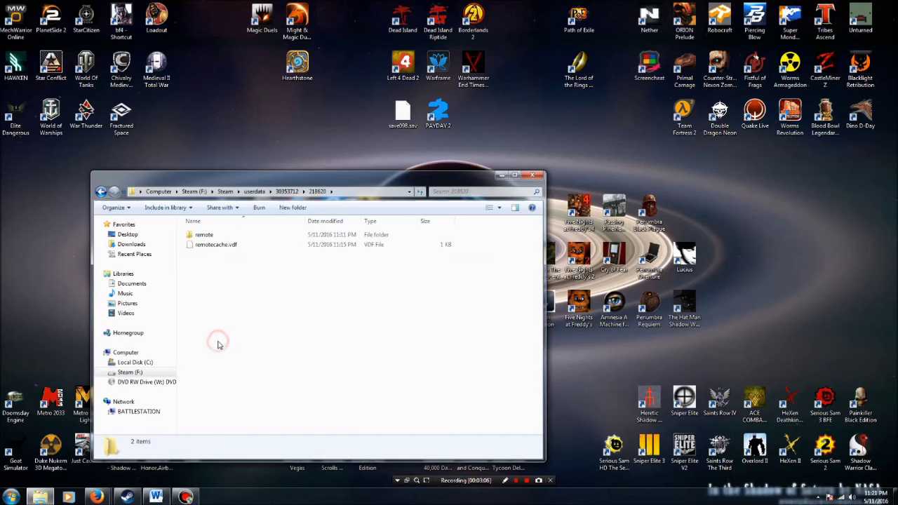
pyautogui.doubleClick(210, 234)
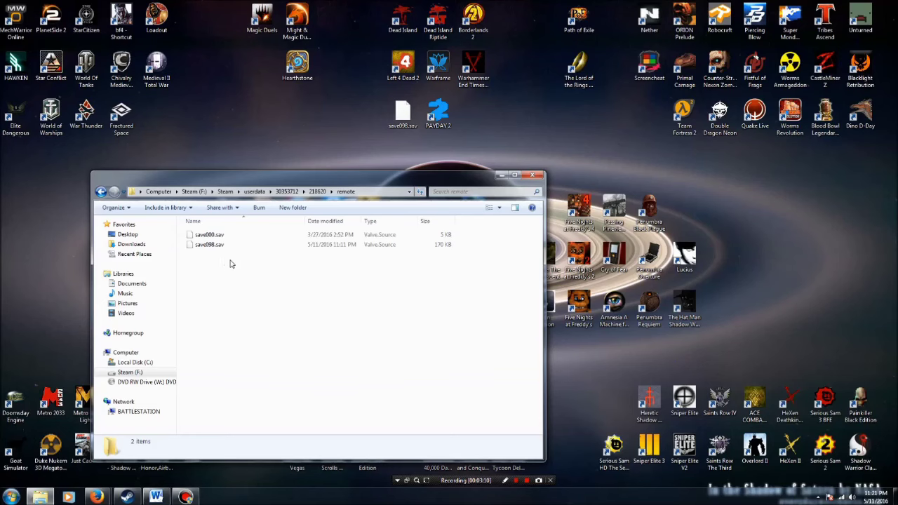
# - Copy save098.sav from the remote folder to the desktop and place the copy in the empty area below the War Thunder shortcut
pyautogui.click(223, 246)
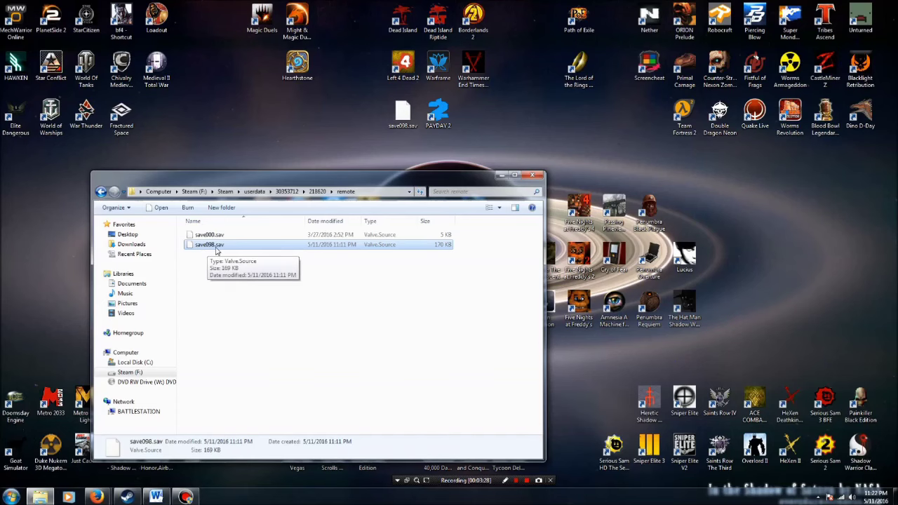
pyautogui.moveTo(217, 251); pyautogui.dragTo(219, 125)
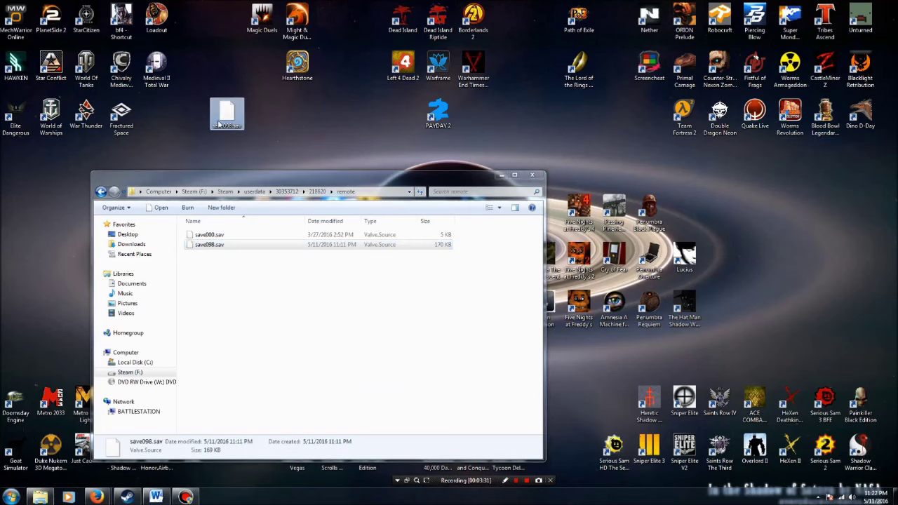
pyautogui.click(299, 168)
pyautogui.click(293, 243)
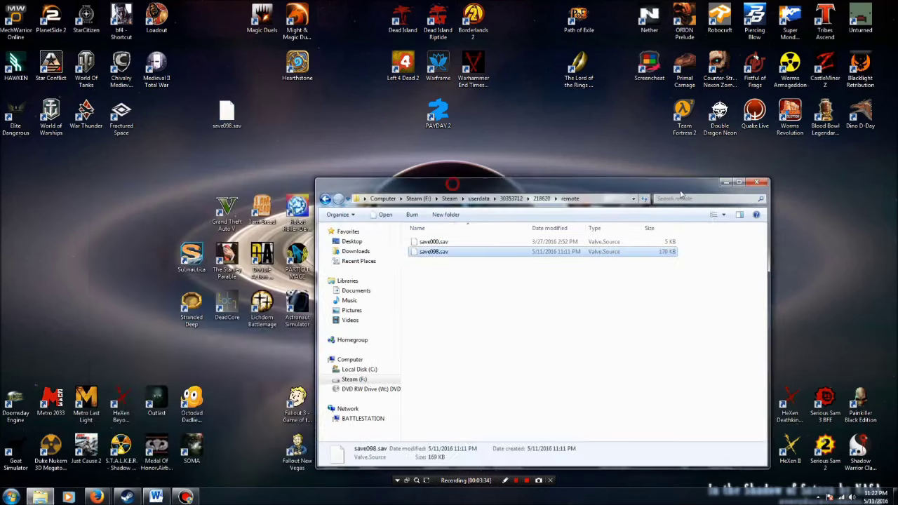
pyautogui.moveTo(455, 181); pyautogui.dragTo(711, 185)
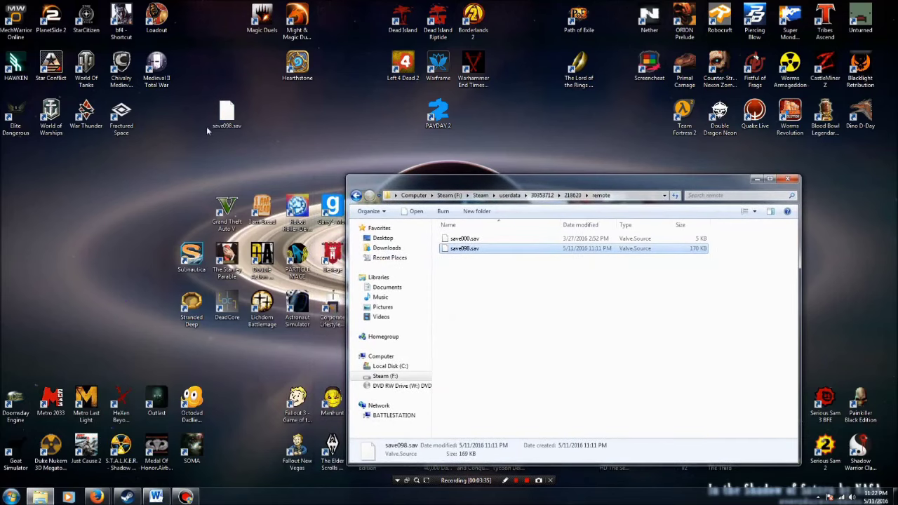
pyautogui.moveTo(226, 116); pyautogui.dragTo(101, 227)
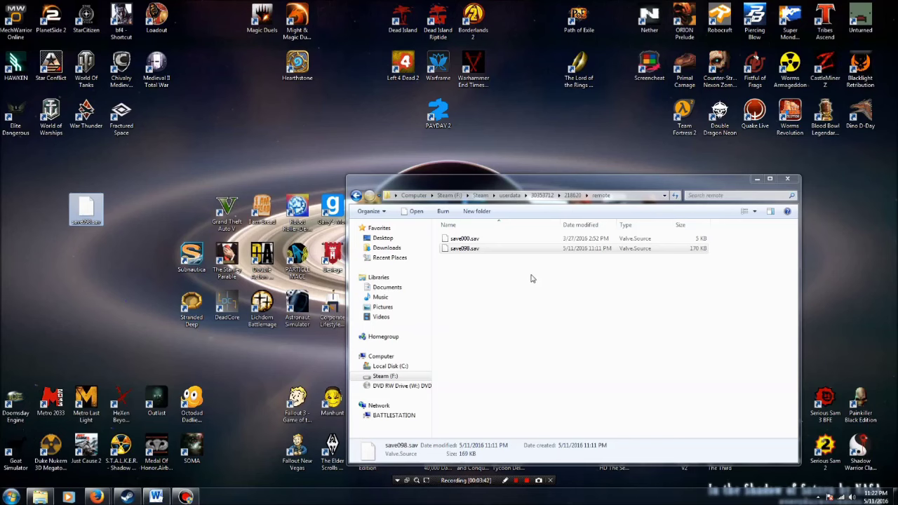
# - Try to copy the desktop save098.sav back into the remote folder over the existing save file
pyautogui.click(487, 252)
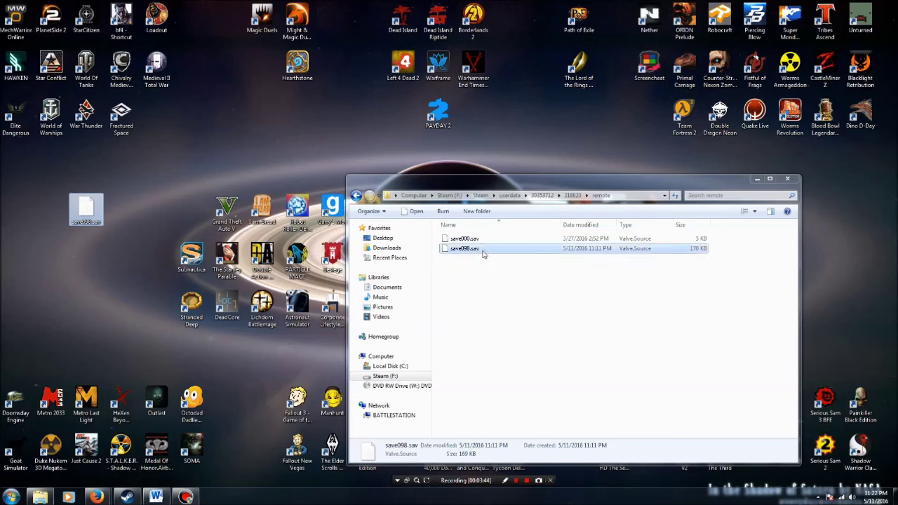
pyautogui.click(198, 234)
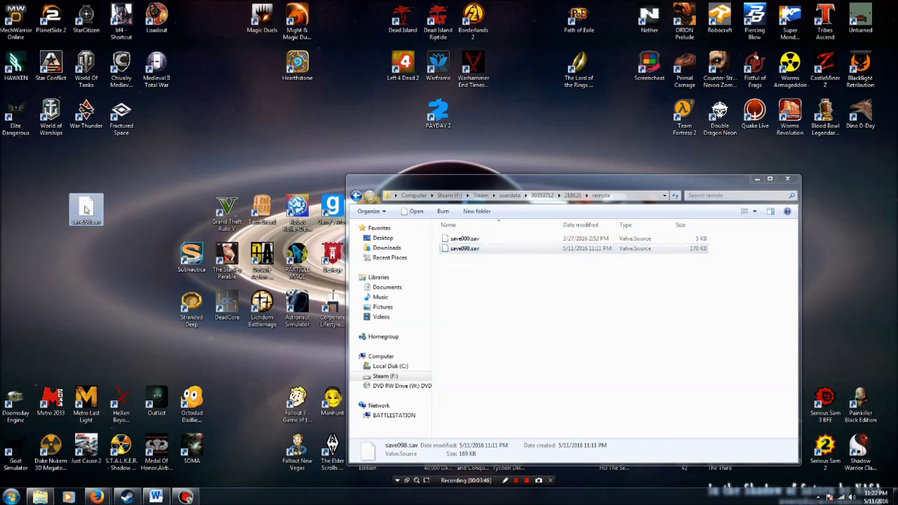
pyautogui.moveTo(84, 208); pyautogui.dragTo(572, 271)
pyautogui.press('Escape')
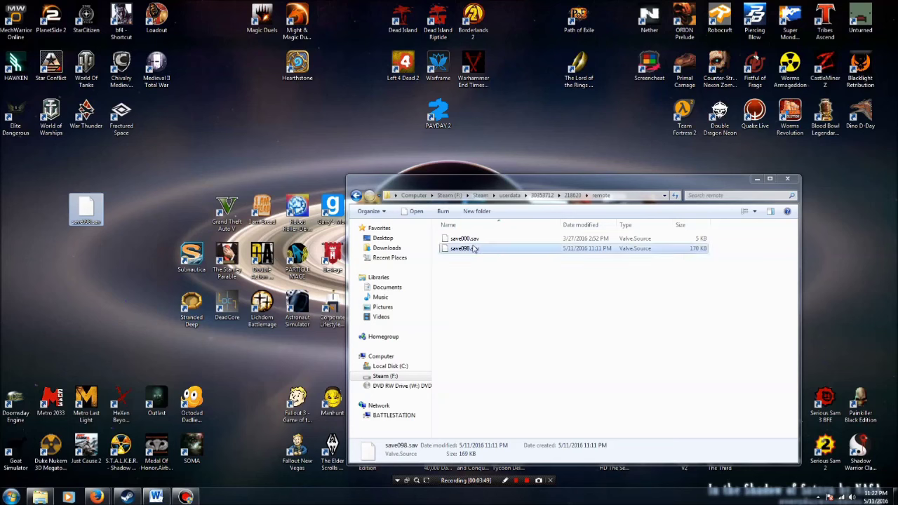
pyautogui.moveTo(473, 249); pyautogui.dragTo(491, 260)
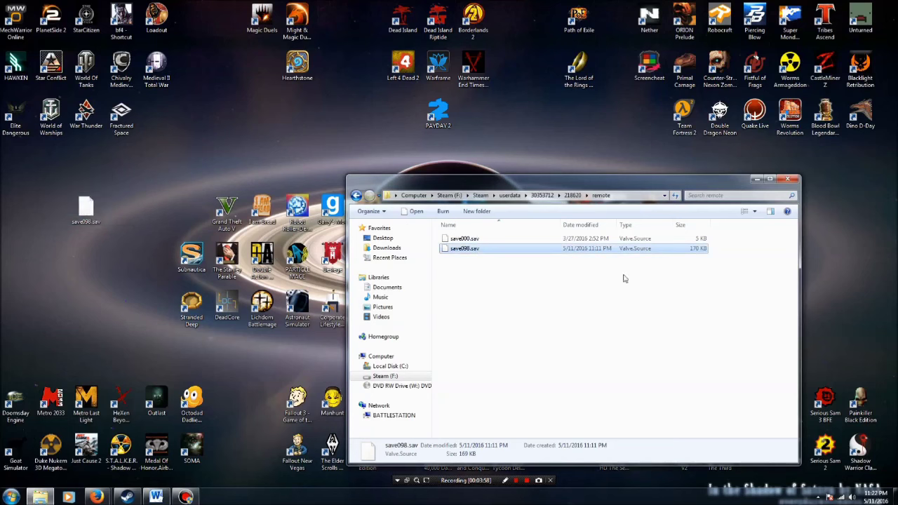
# - Close the remote folder window and select the save098.sav backup on the desktop
pyautogui.click(791, 179)
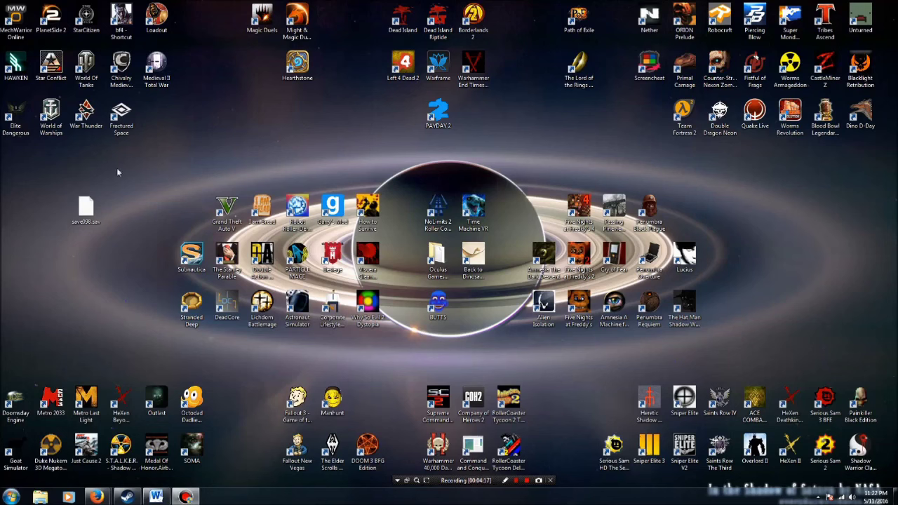
pyautogui.moveTo(118, 172); pyautogui.dragTo(64, 279)
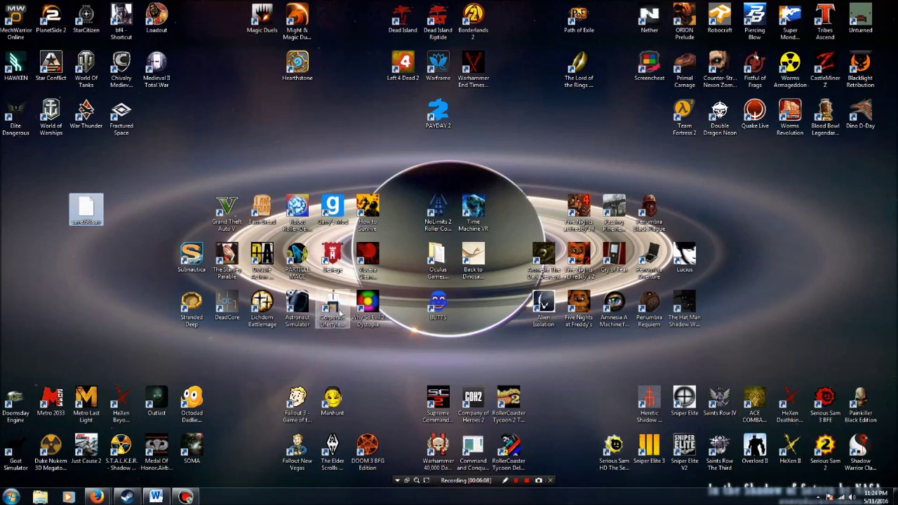
pyautogui.click(528, 482)
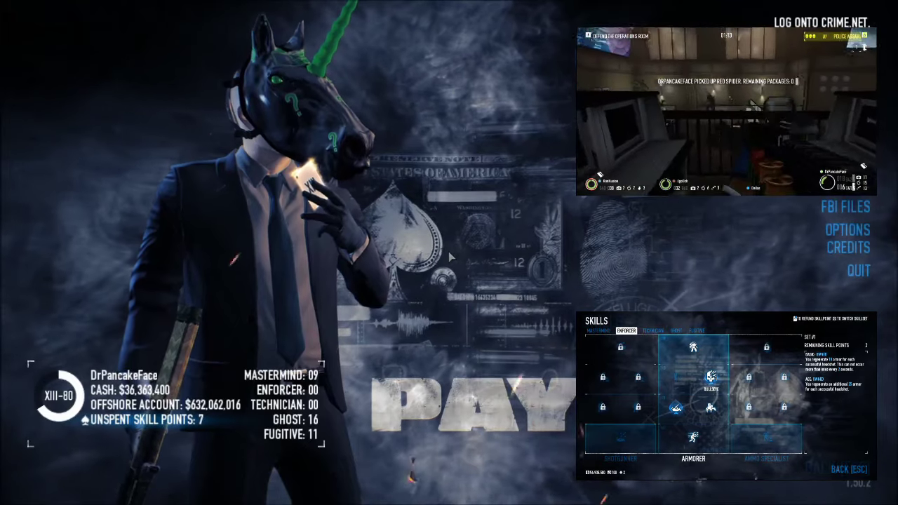